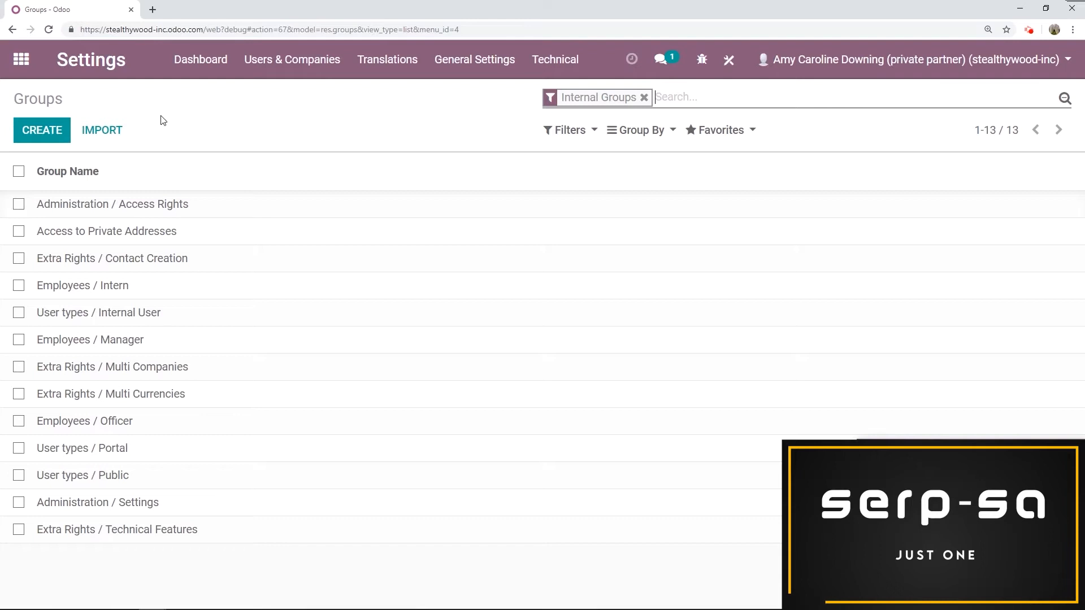
- Open the Employees / Intern group for editing and add the test user to its users
click(158, 292)
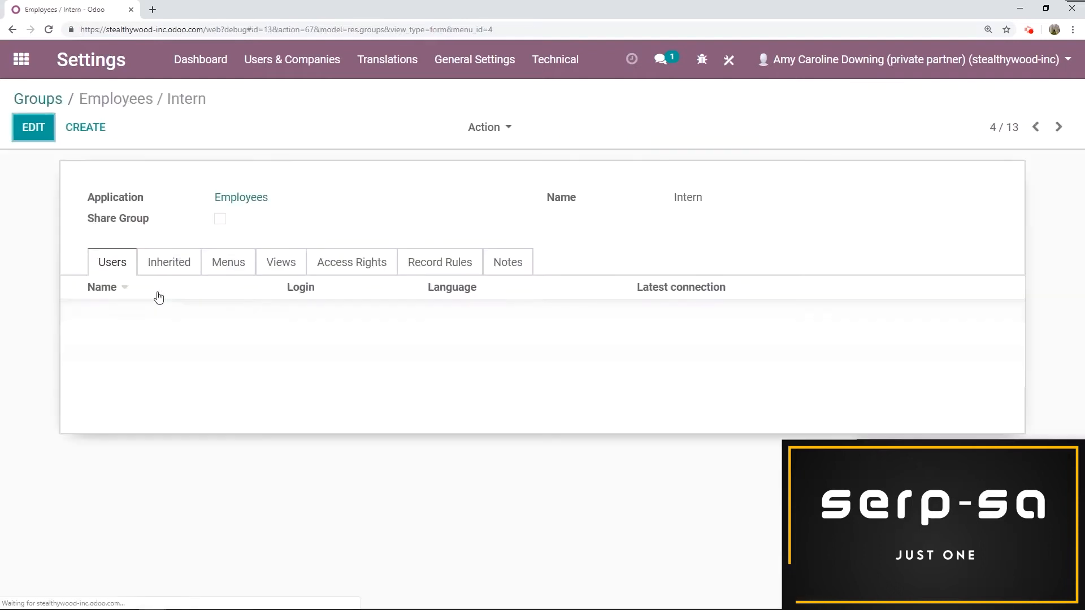
click(33, 127)
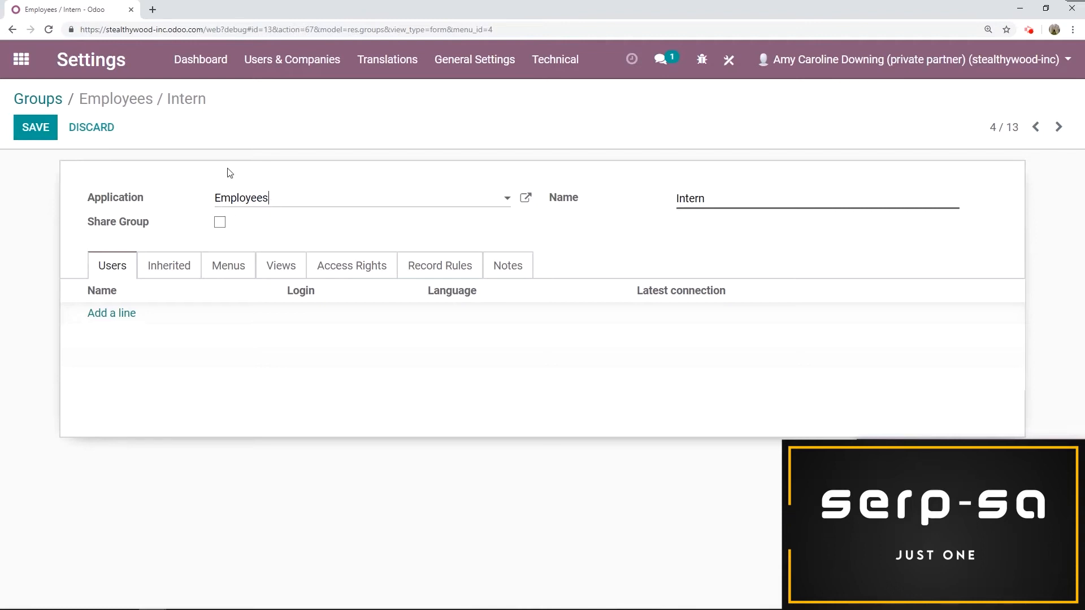
click(287, 204)
click(314, 179)
double_click(783, 197)
click(545, 195)
click(107, 319)
click(187, 234)
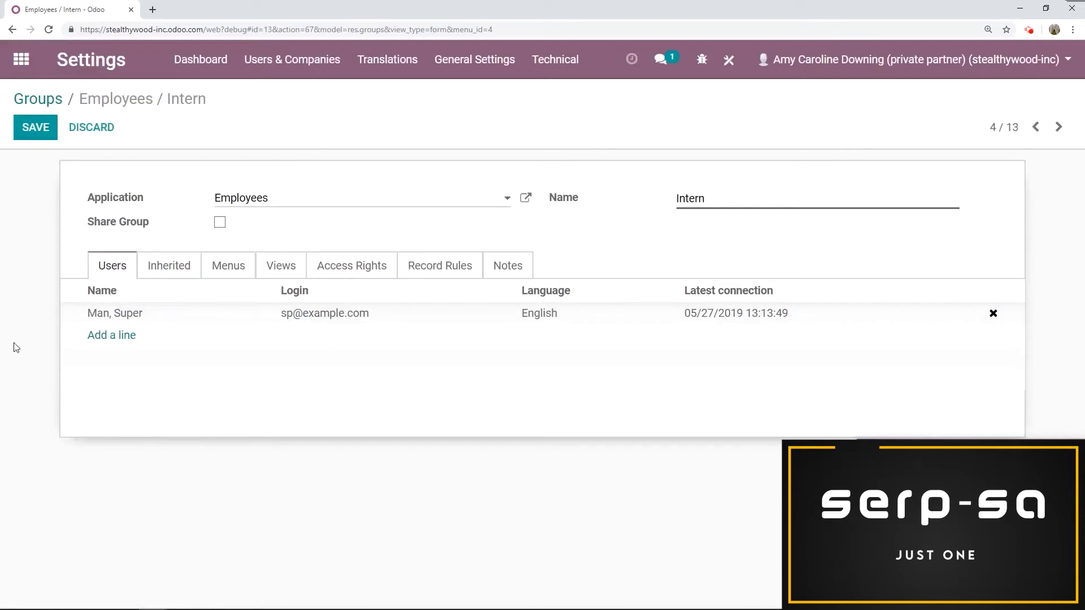
- Make the Intern group inherit the User types / Internal User group
click(169, 265)
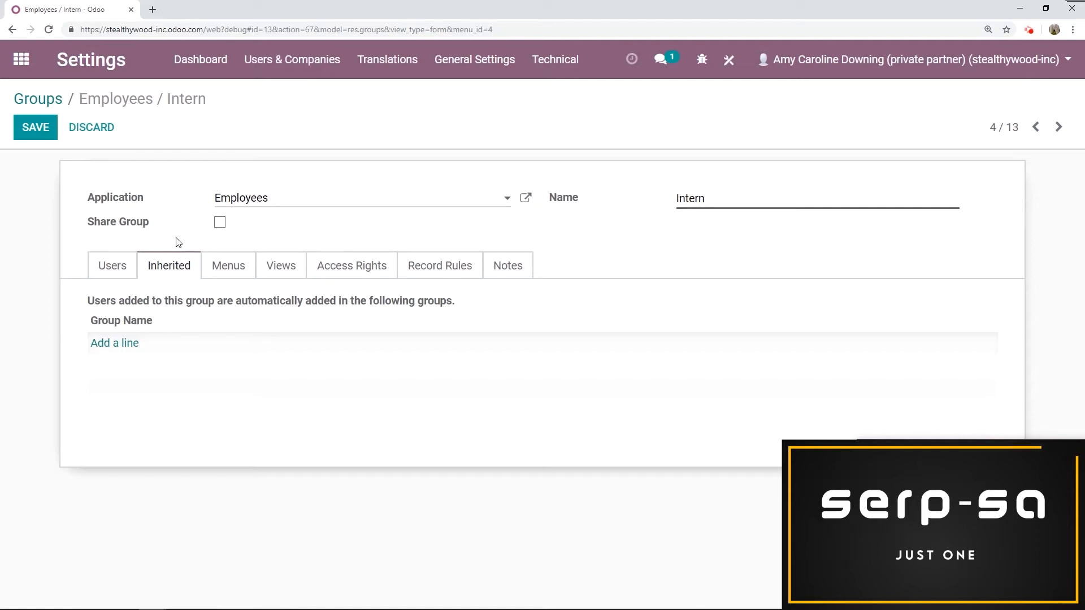
click(116, 344)
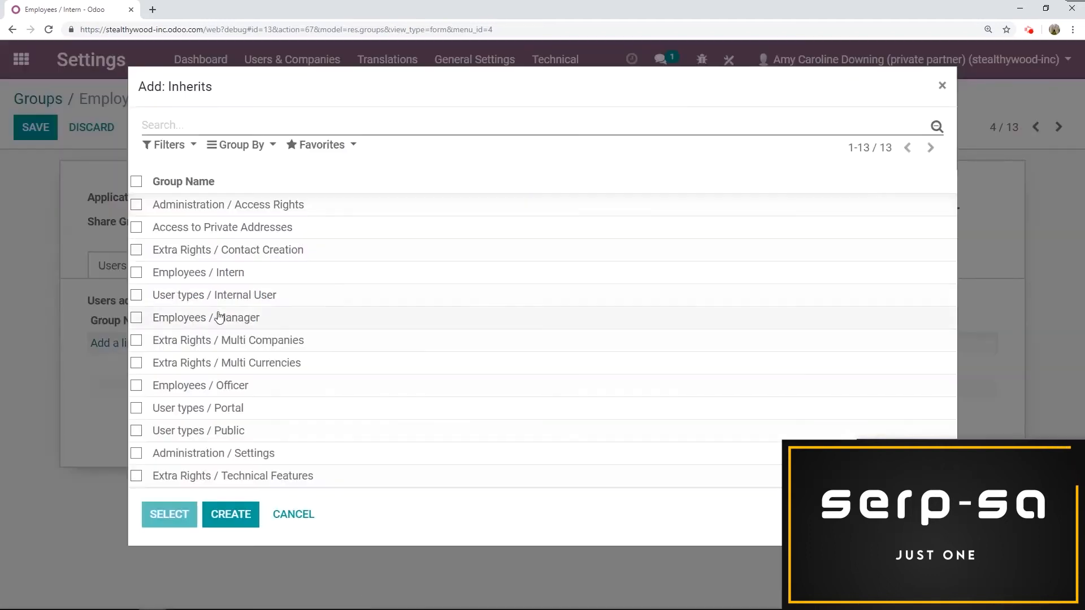
click(255, 295)
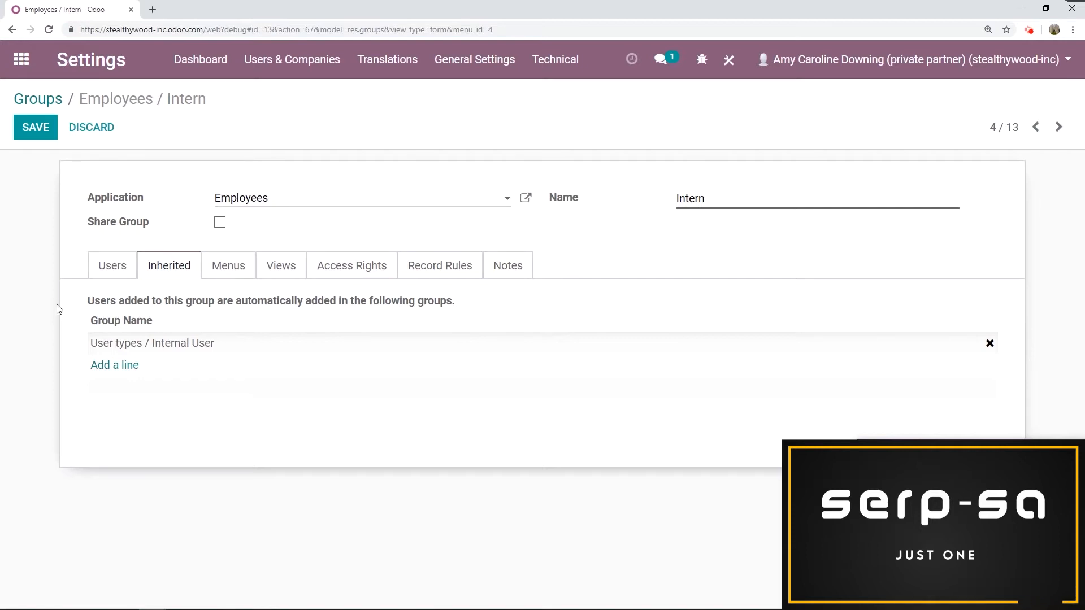
- Add the Employees menu to the Intern group's accessible menus, finding it with "empl"
click(225, 271)
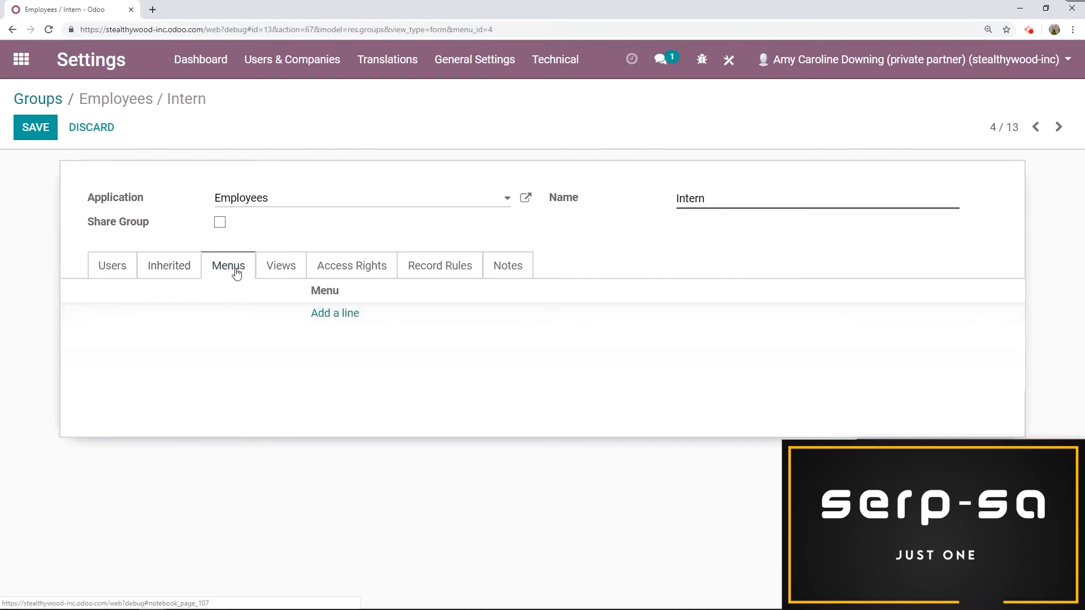
click(338, 312)
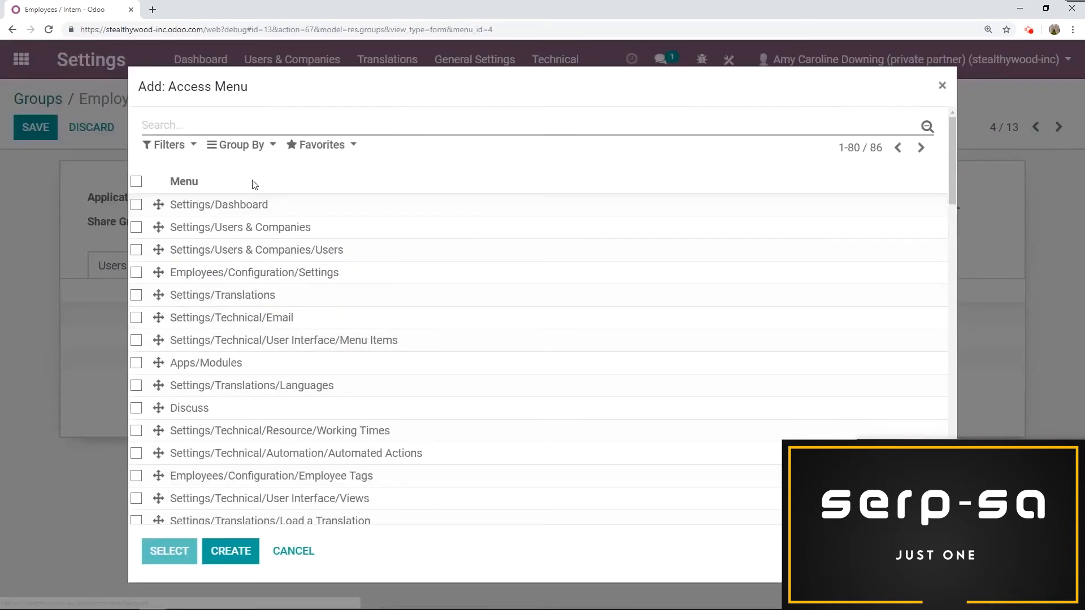
click(256, 123)
text(empl)
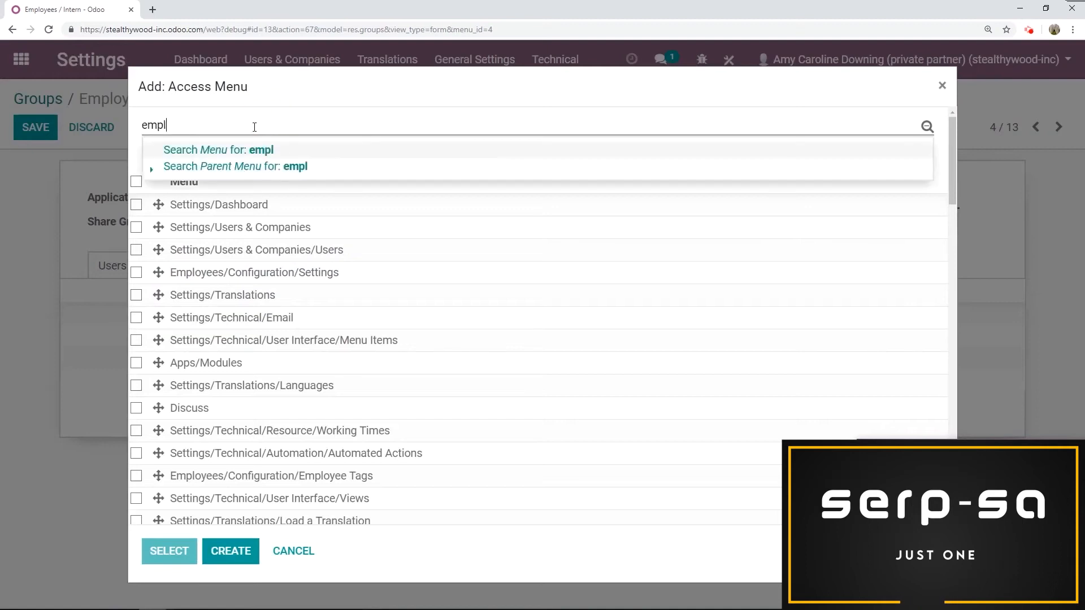
key(Return)
click(248, 259)
- Add the Employees/Departments menu to the Intern group by searching for "dep", check the access rights and save the group
click(110, 338)
click(243, 120)
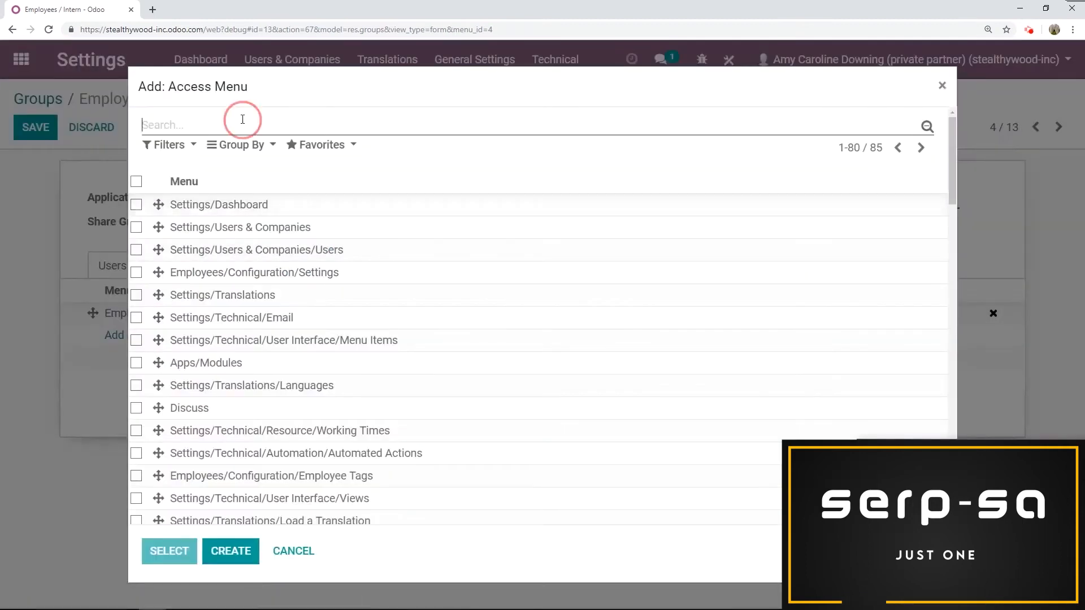
text(dep)
key(Return)
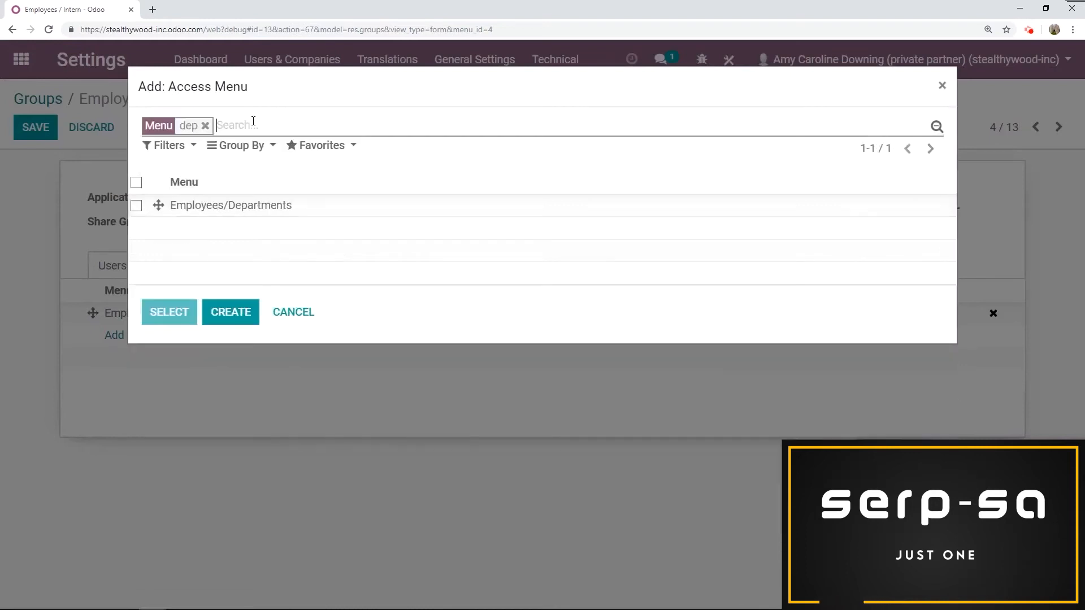
click(238, 205)
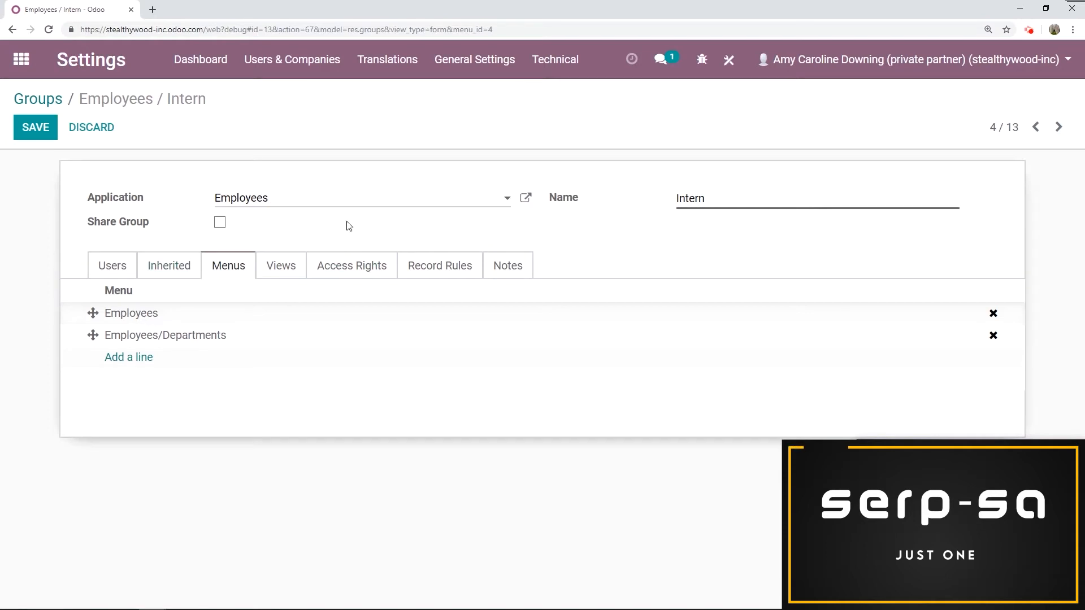
click(347, 271)
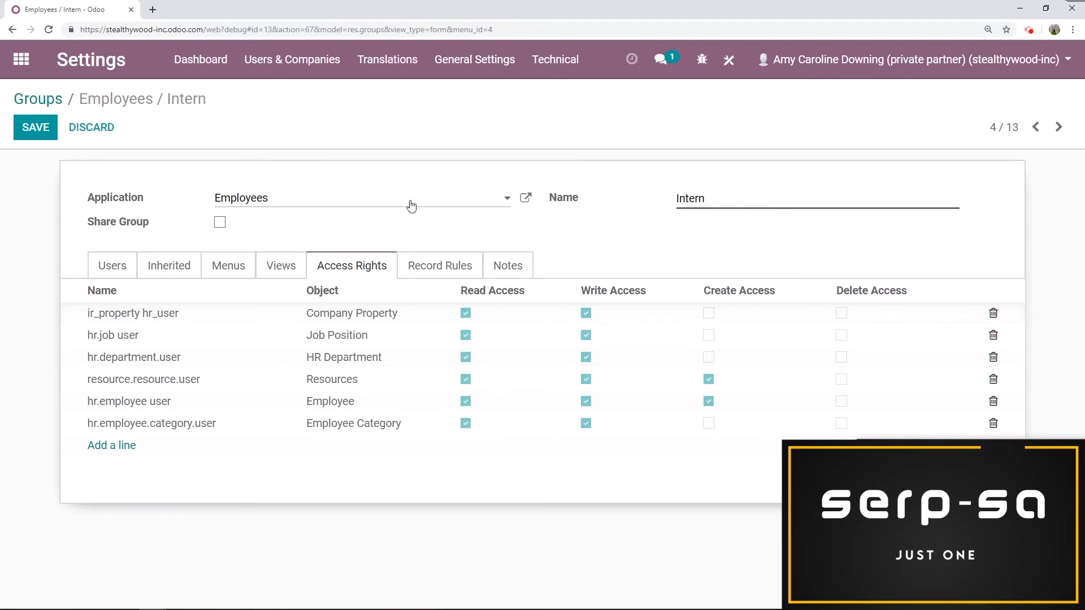
click(42, 131)
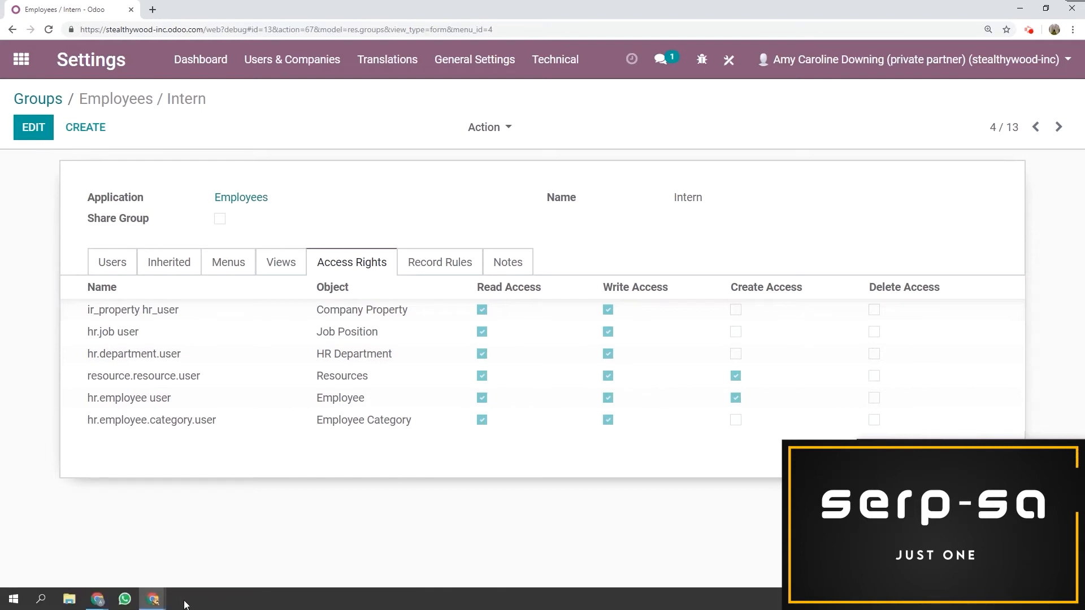
- Switch to the test user's incognito window, reload it and open the Employees app to check which menus are available
mouse_move(179, 586)
click(250, 534)
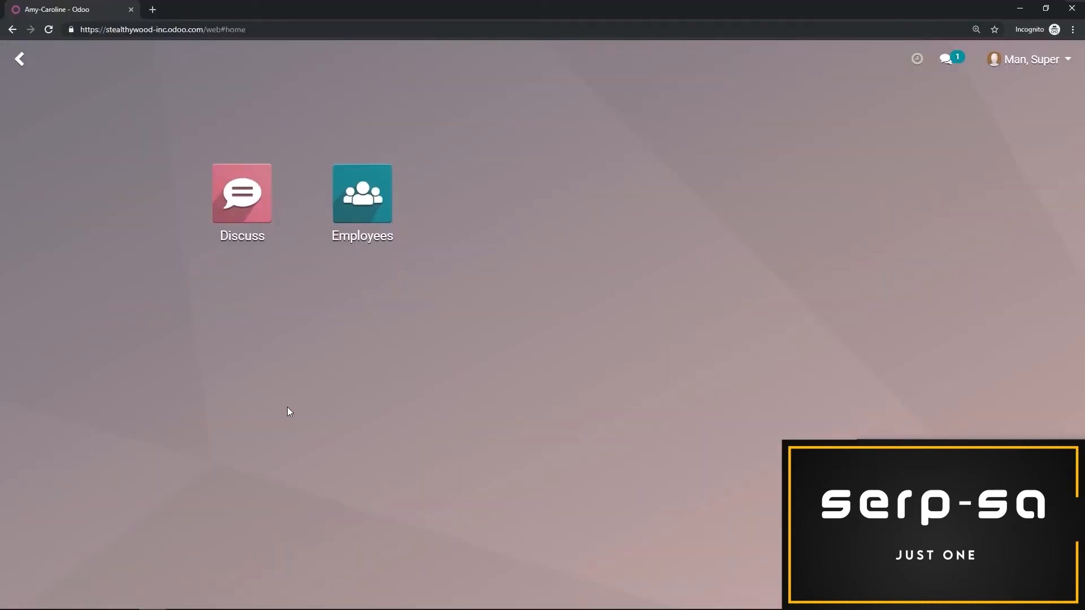
key(F5)
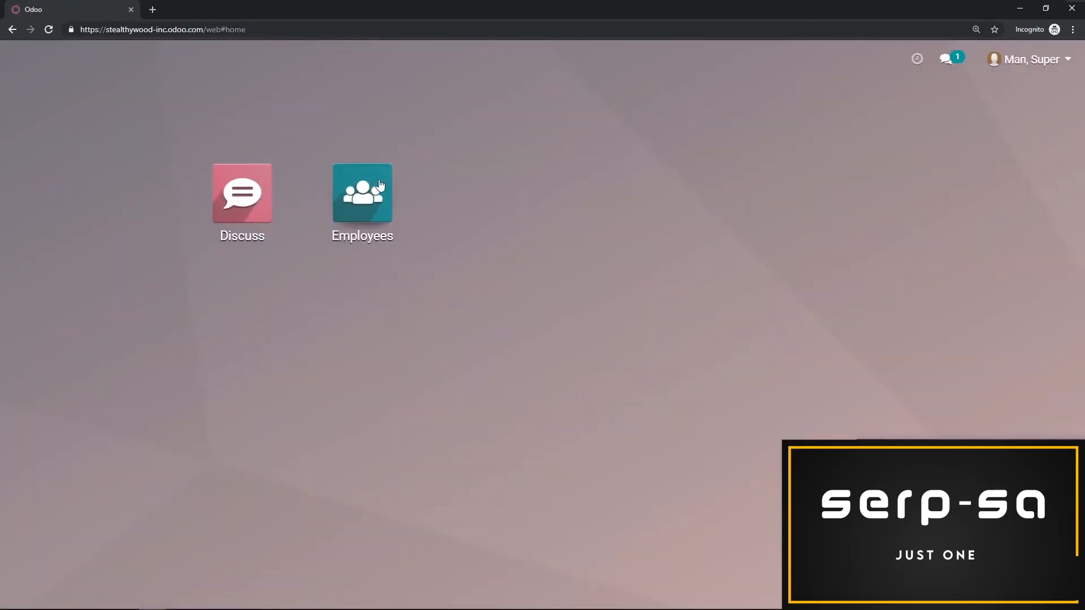
click(377, 201)
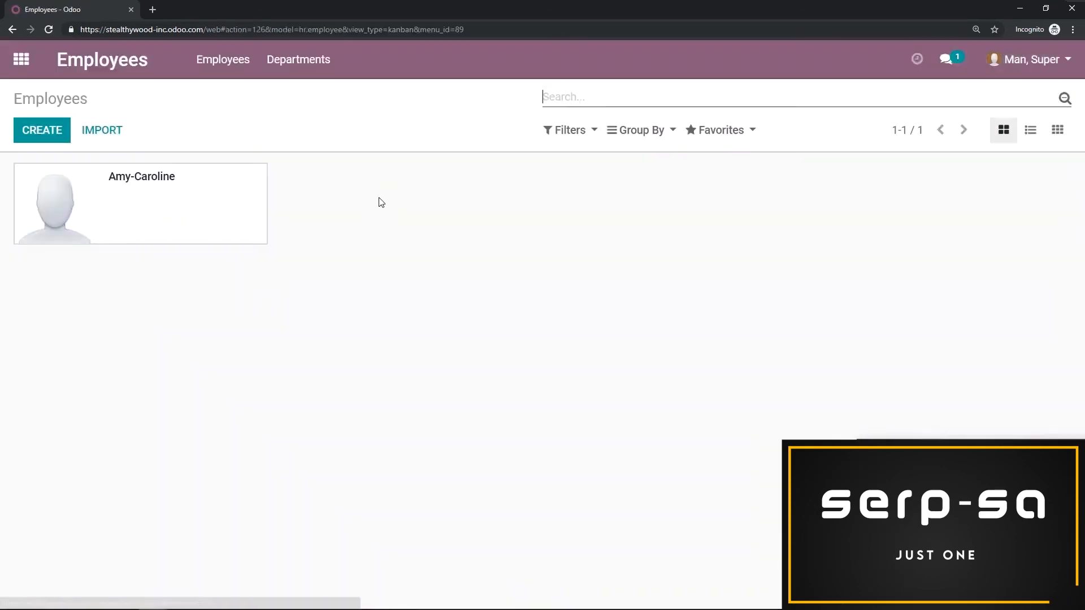
click(298, 72)
click(256, 74)
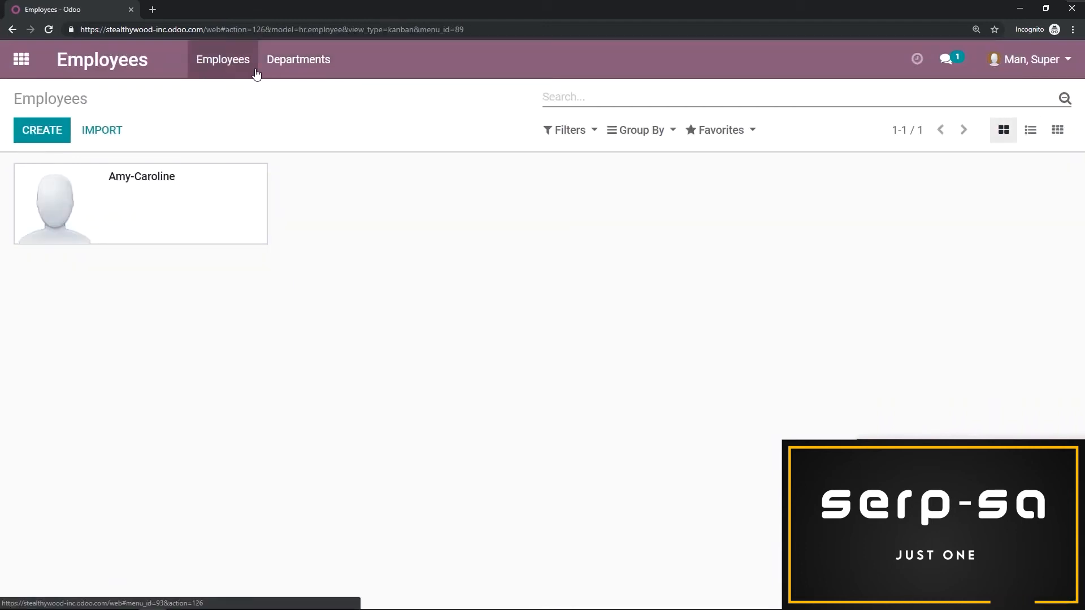
click(279, 72)
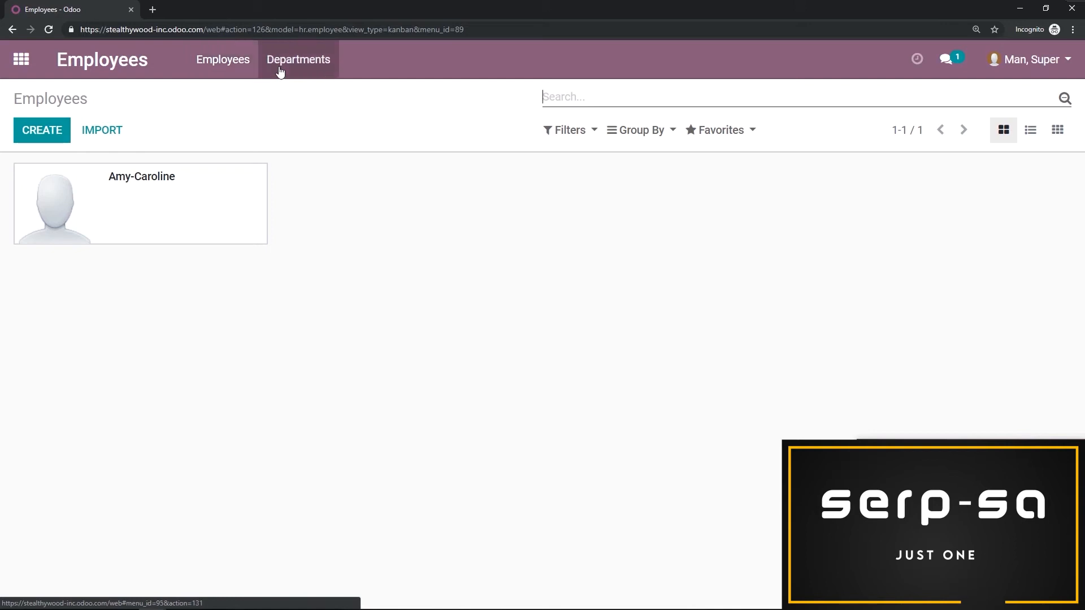
click(223, 59)
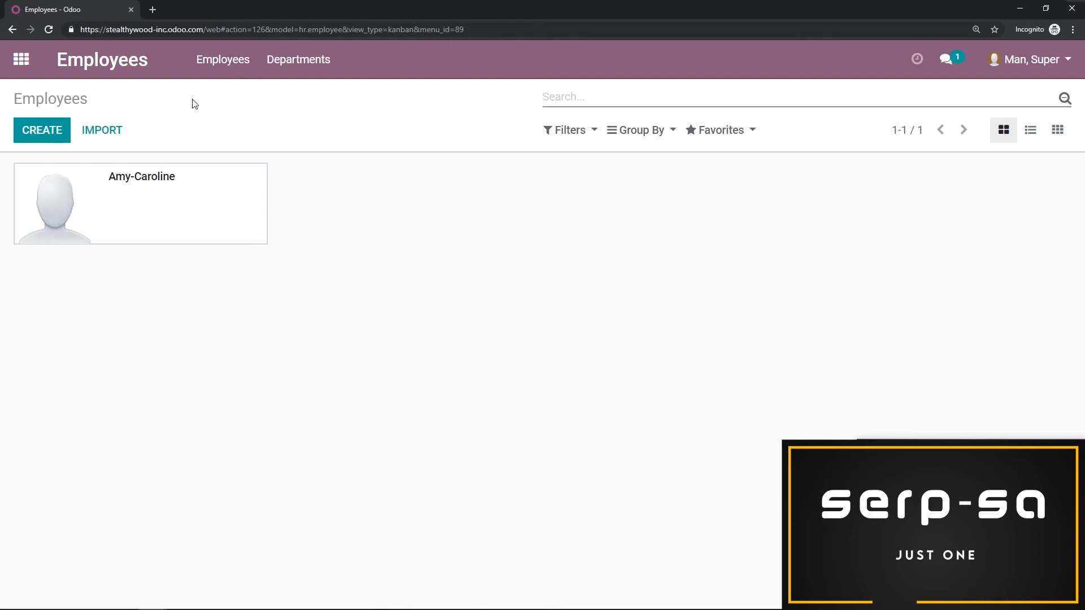
- Create and save an employee record under the test user's name, and check which actions it offers
click(49, 138)
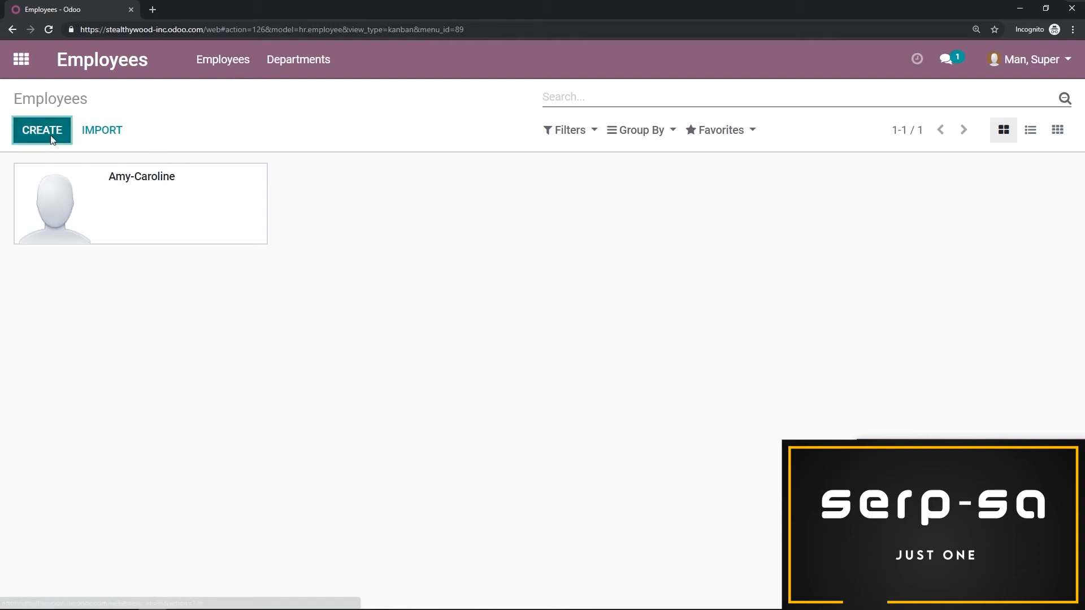
text(Ma)
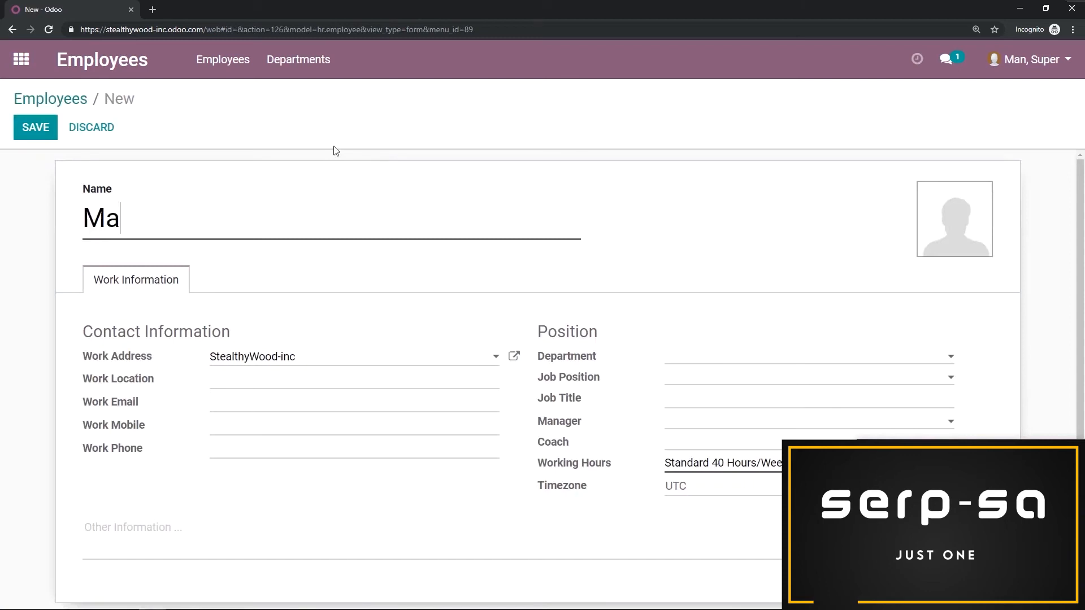
text(n, Super)
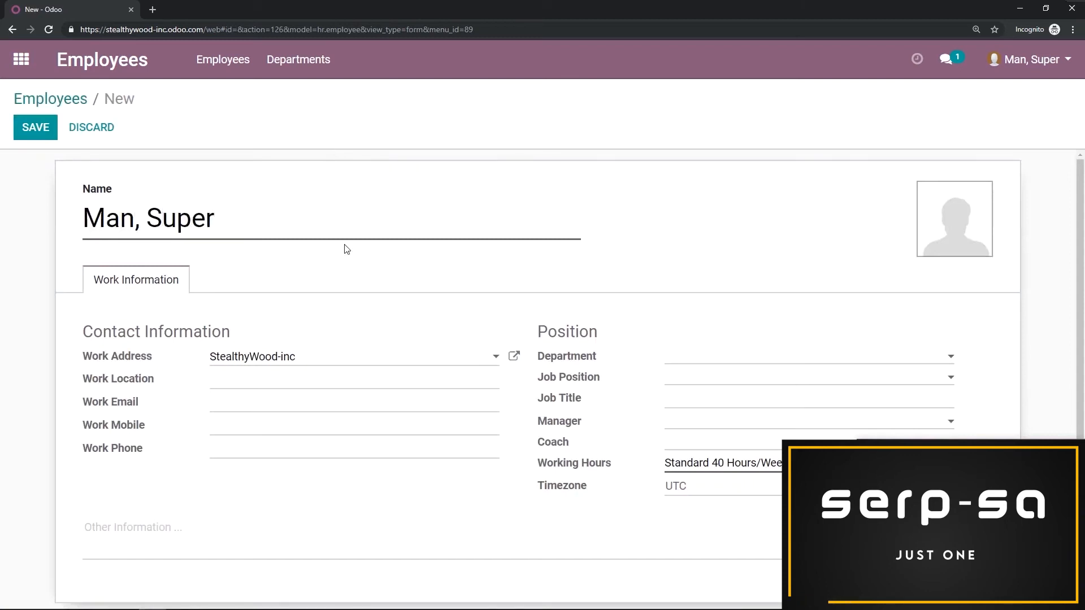
click(52, 136)
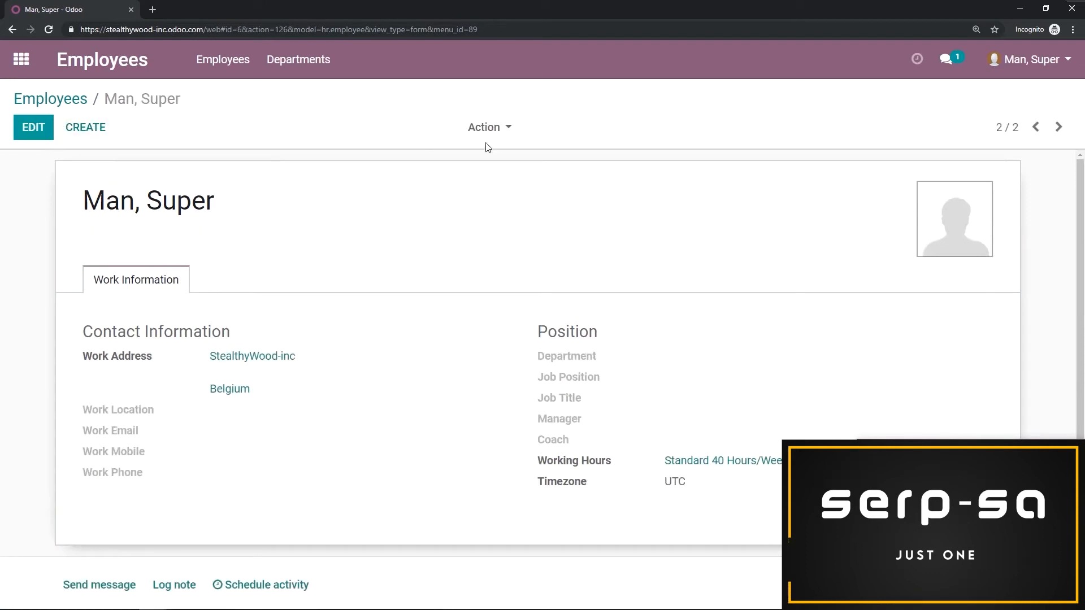
click(498, 134)
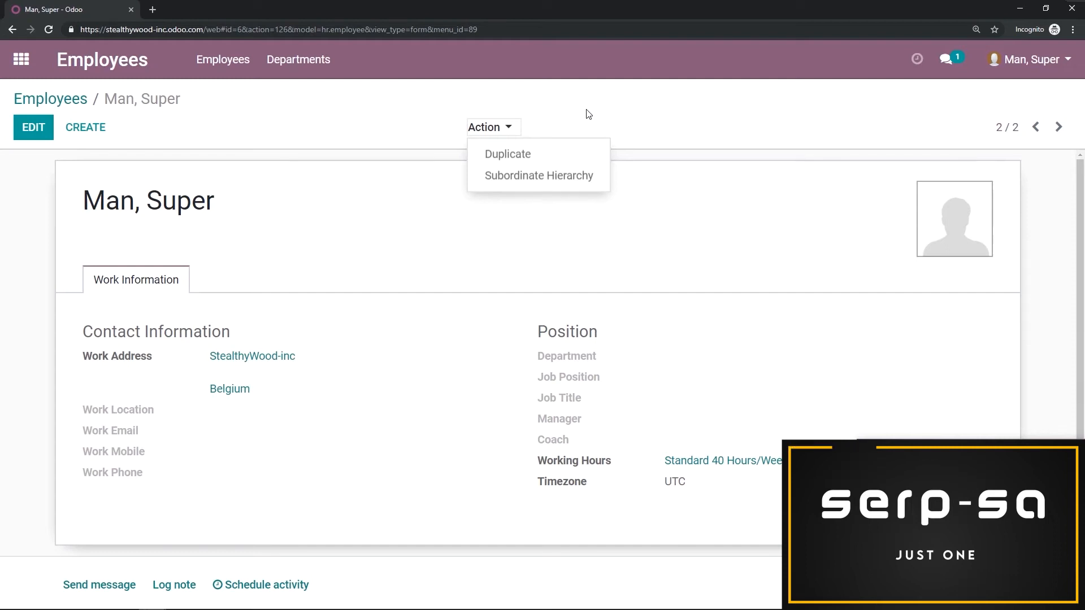
click(314, 132)
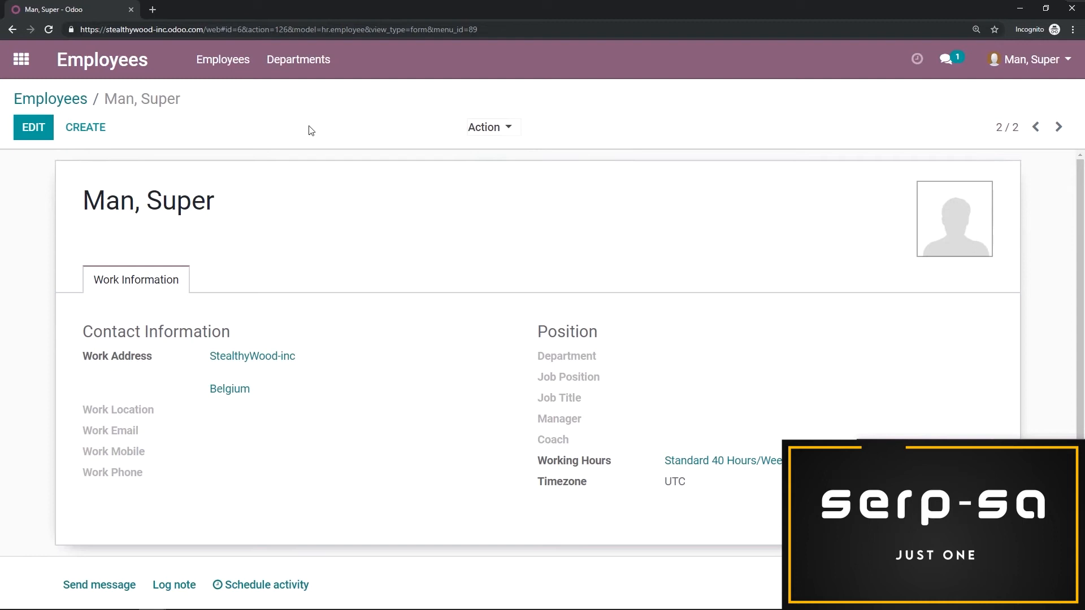
- Open the other employee's record, append an exclamation mark to the name and save it
click(66, 100)
click(175, 210)
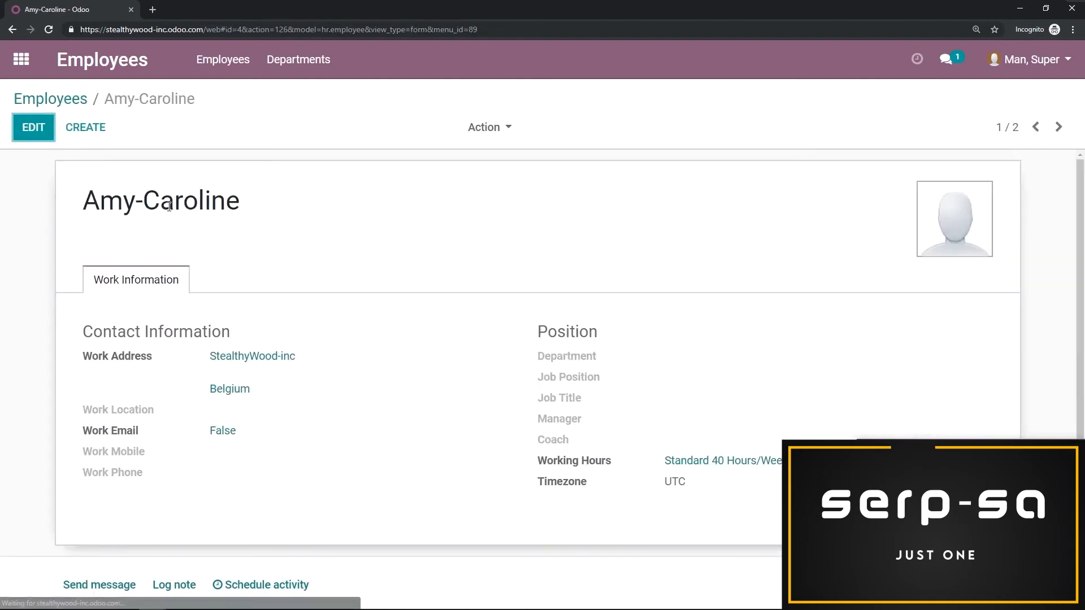
click(32, 135)
text(!)
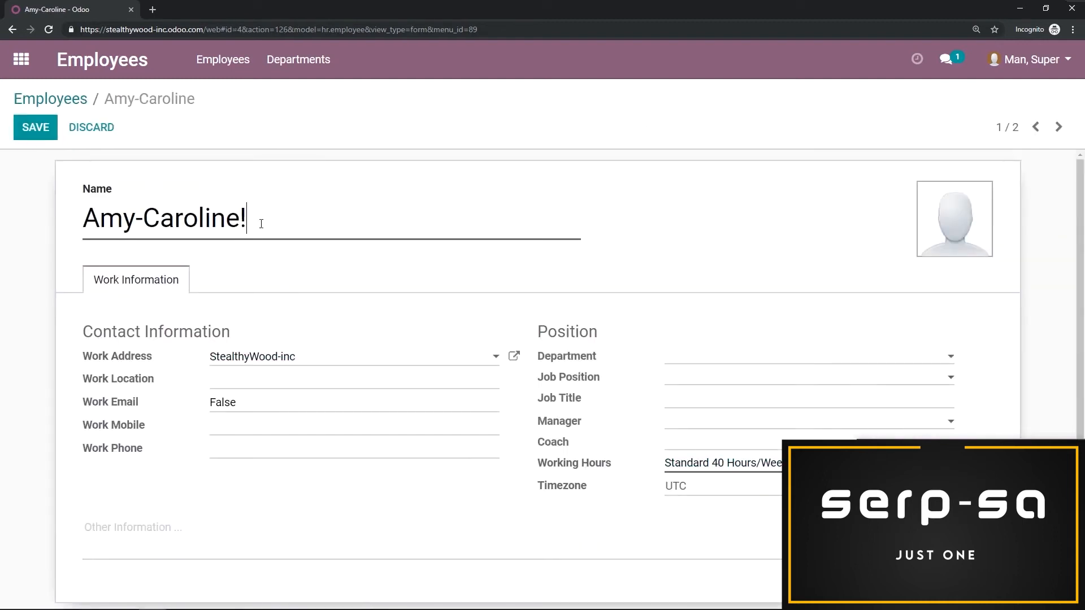
key(alt+s)
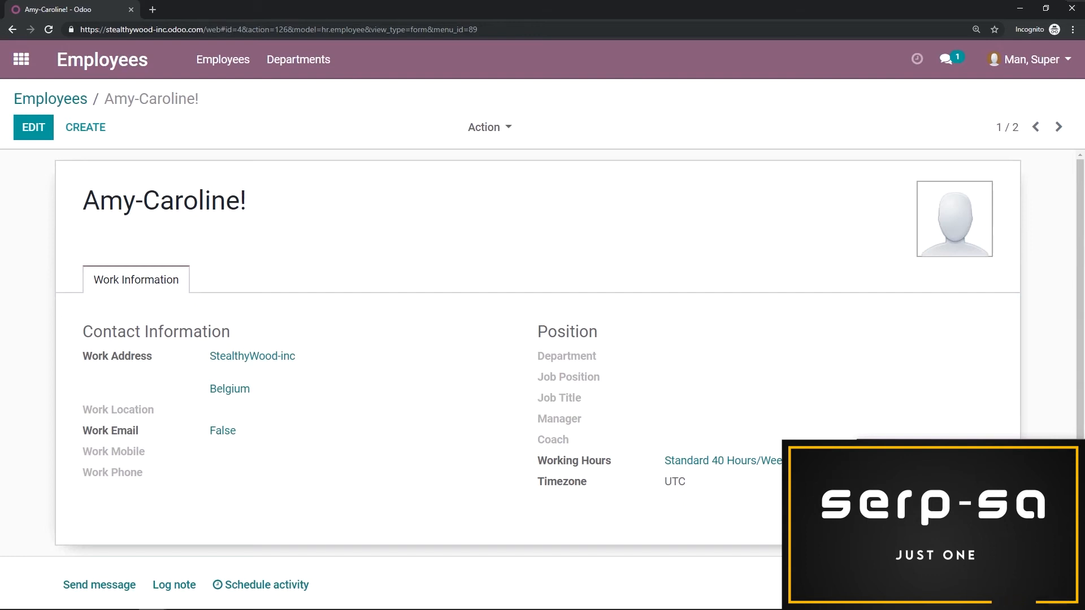
- Switch back to the administrator's browser window and start a new record rule named "On own docs"
mouse_move(153, 599)
click(126, 537)
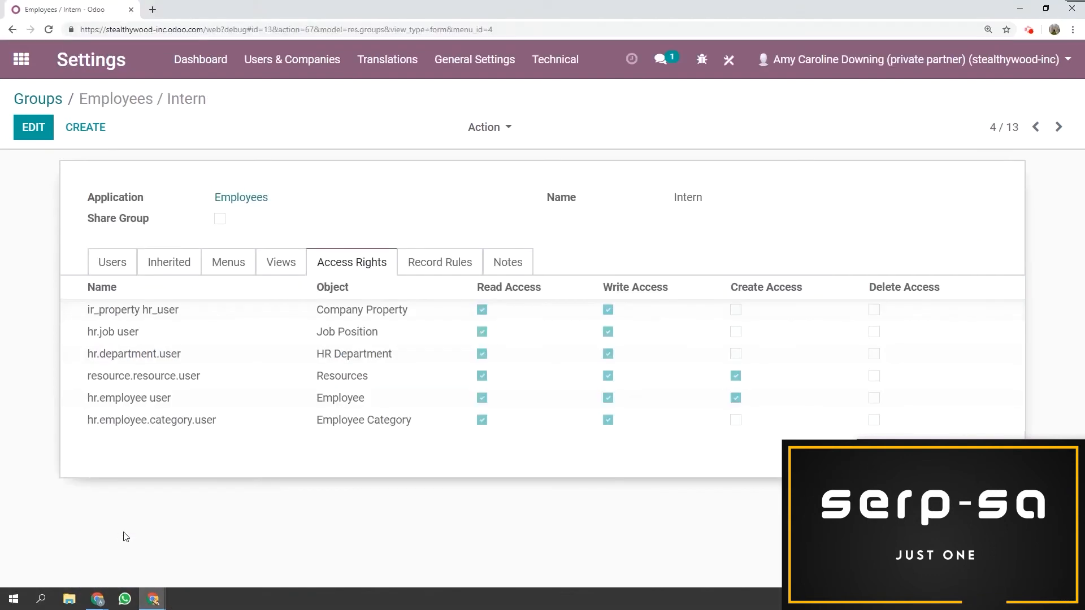
click(578, 70)
scroll(591, 271, down, 10)
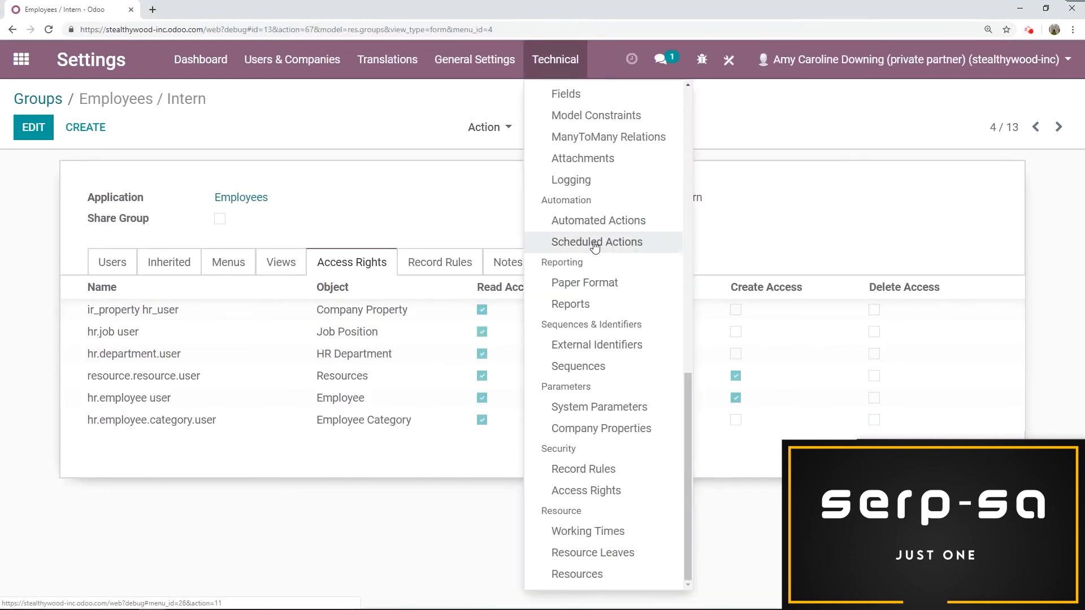
click(585, 469)
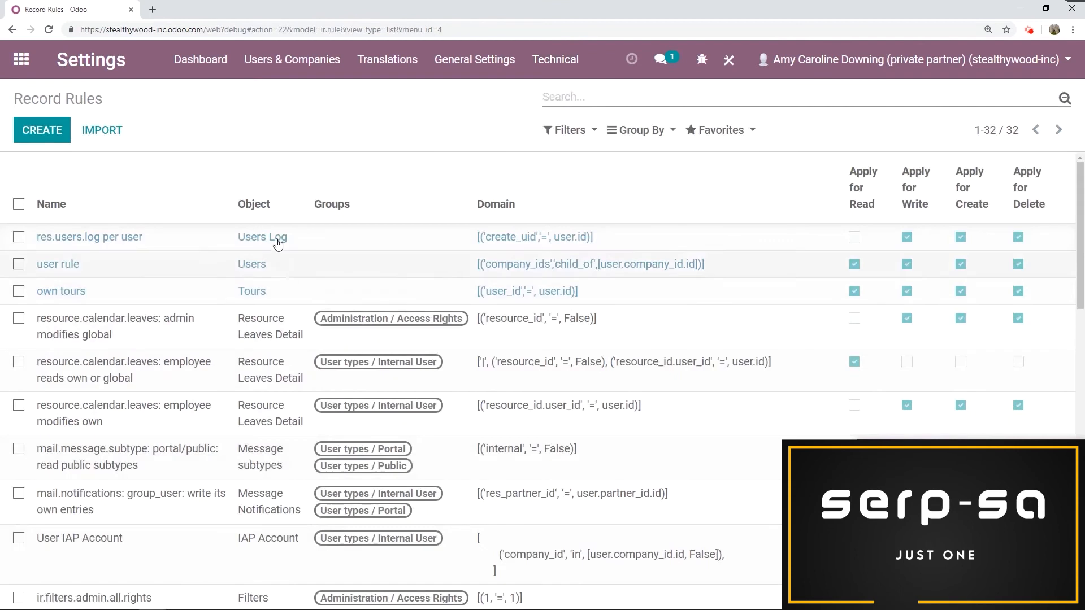
click(41, 130)
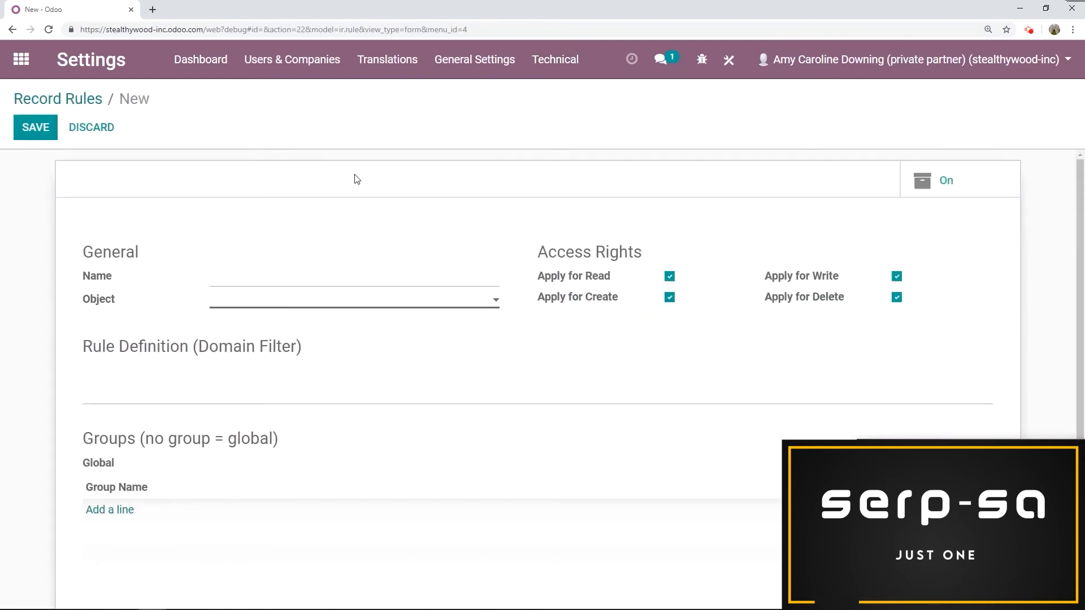
text(On own docs)
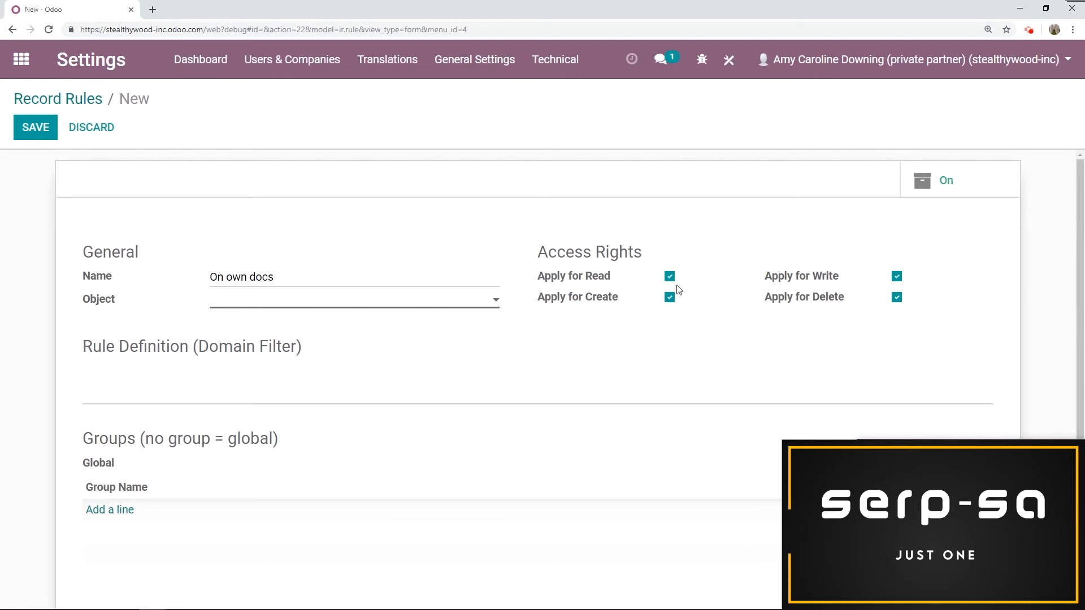
- Limit the rule to write and delete access on the Employee object, with the domain filter [('create_uid','=',user.id)]
click(670, 277)
click(669, 297)
click(276, 302)
text(empl)
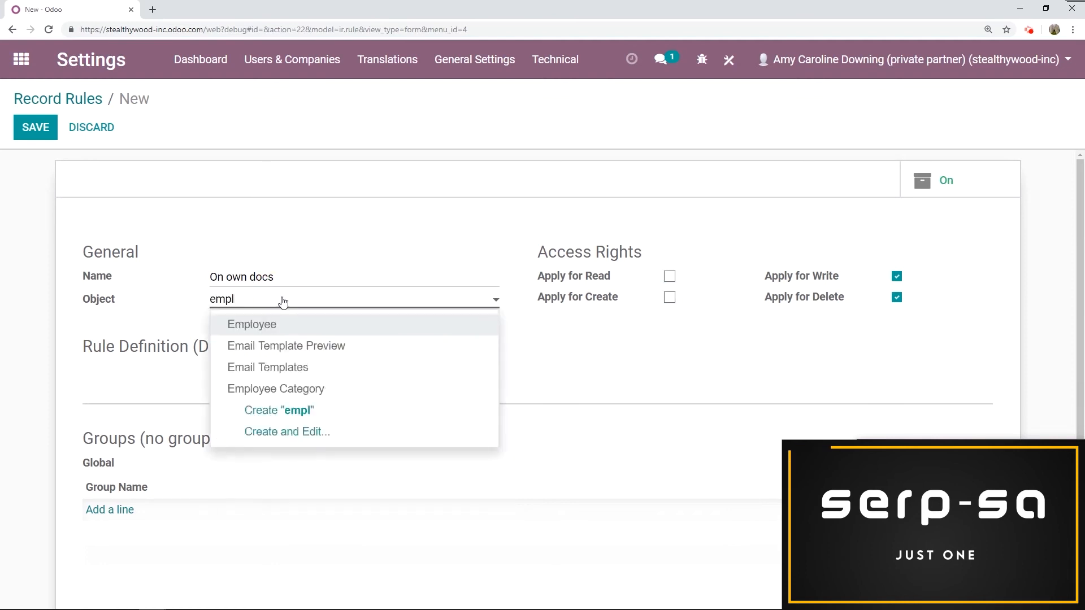
click(281, 329)
click(203, 373)
text([('create_uid','=',user.id)])
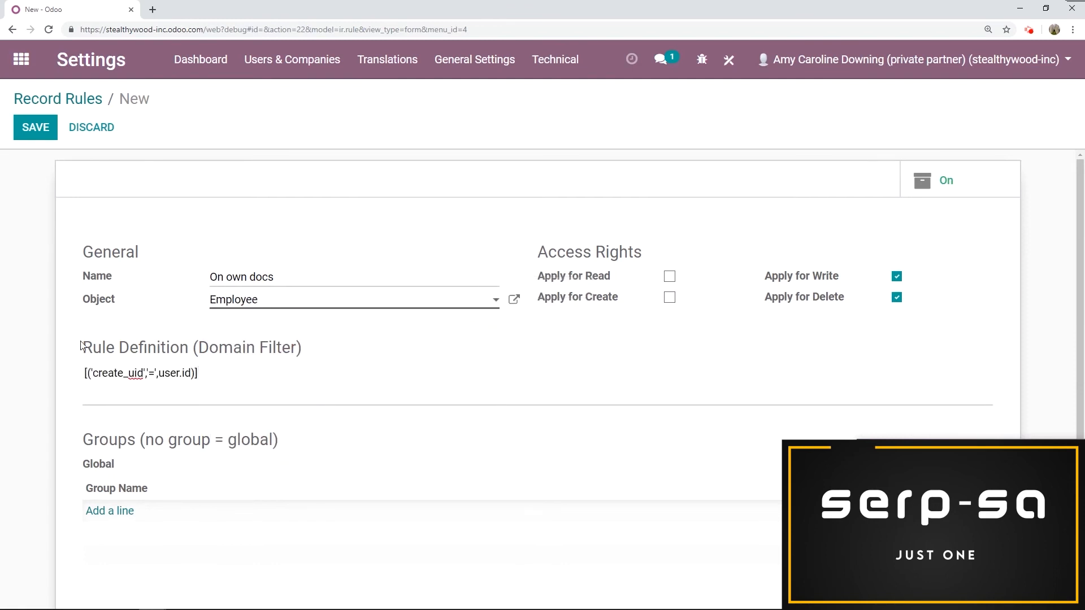
- Assign the Employees / Intern group to the record rule and save the rule
scroll(813, 293, down, 1)
scroll(843, 293, up, 1)
scroll(223, 468, down, 3)
click(109, 398)
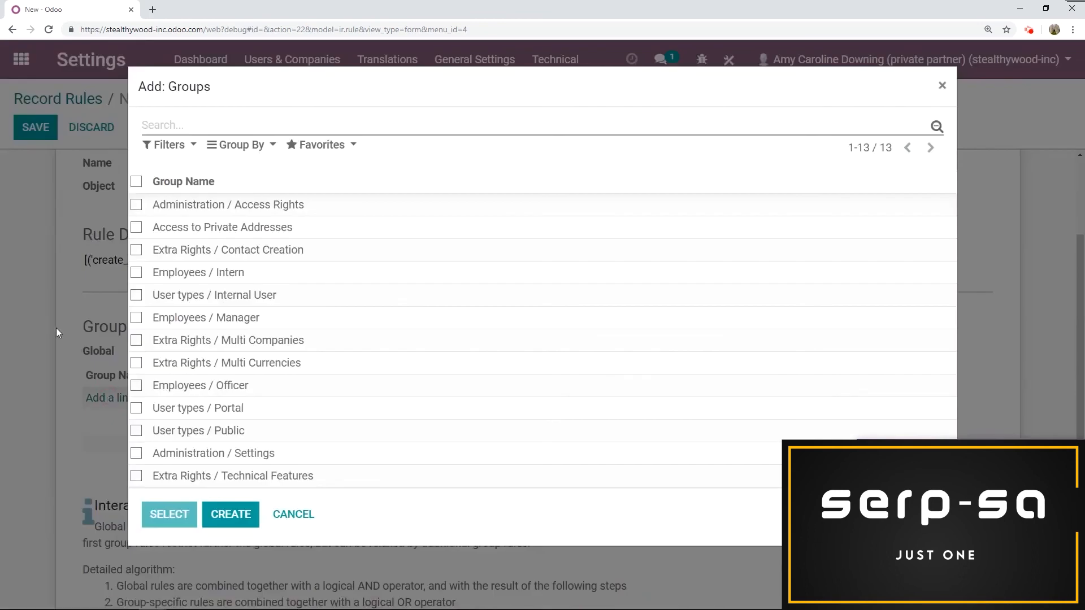
click(251, 274)
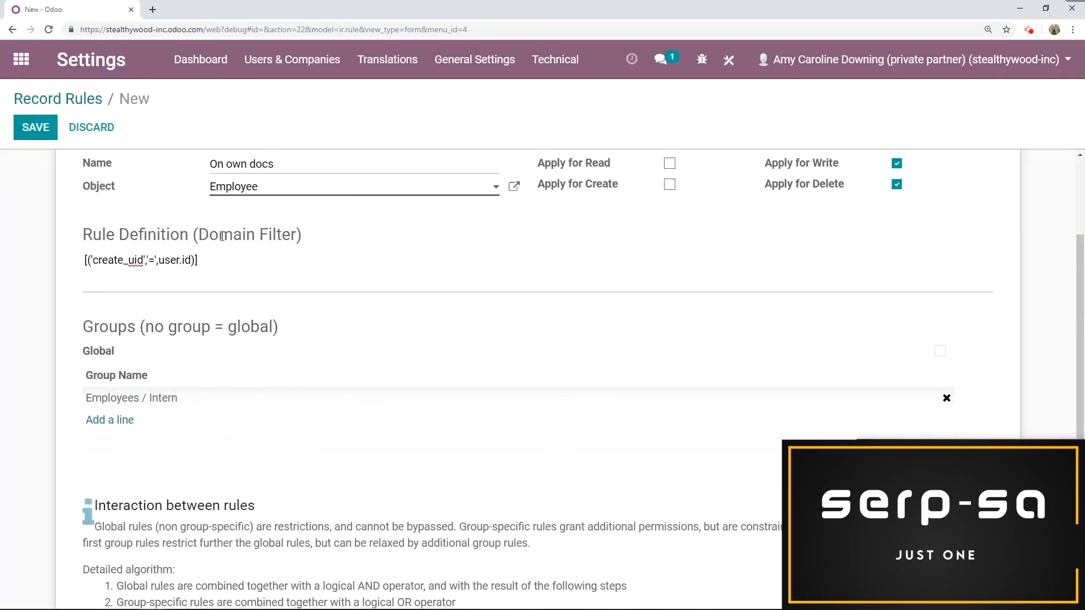
click(21, 131)
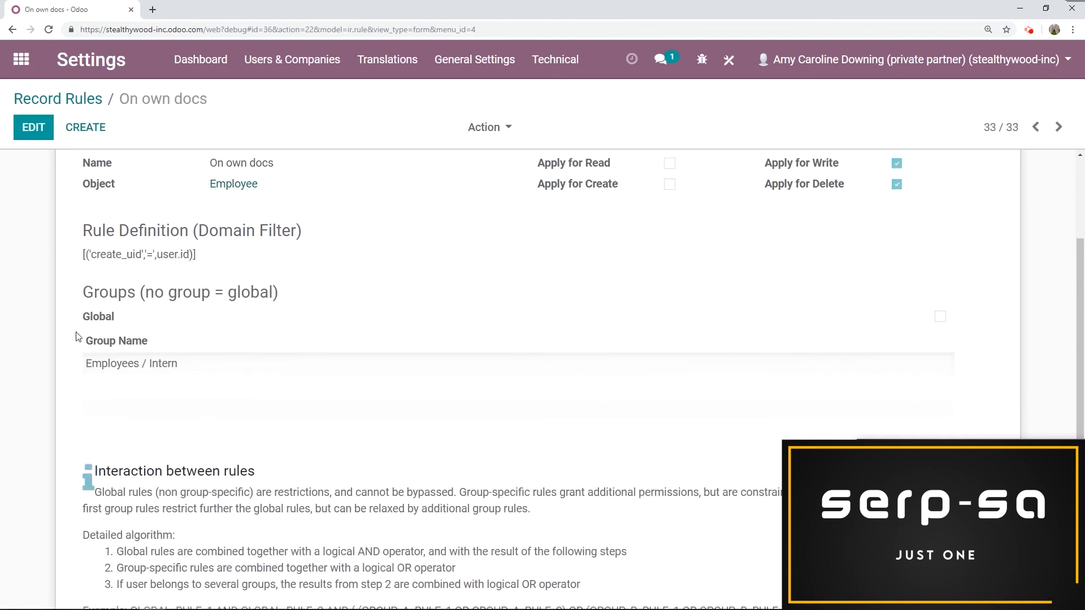
- Reload the administrator's page, switch to the test user's incognito window and reload the other employee's record there
key(F5)
mouse_move(143, 609)
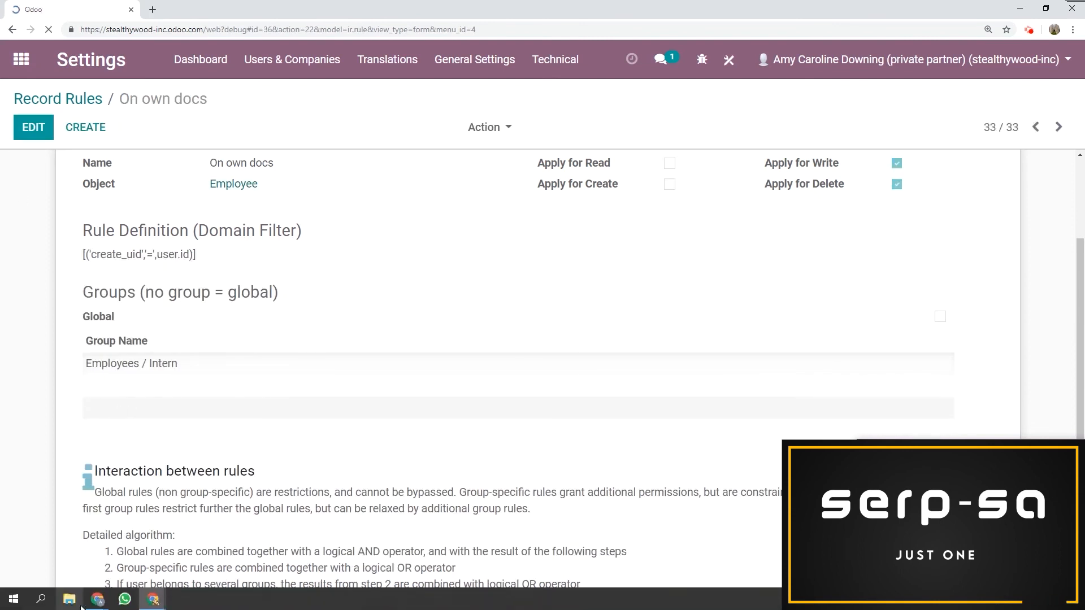
click(182, 559)
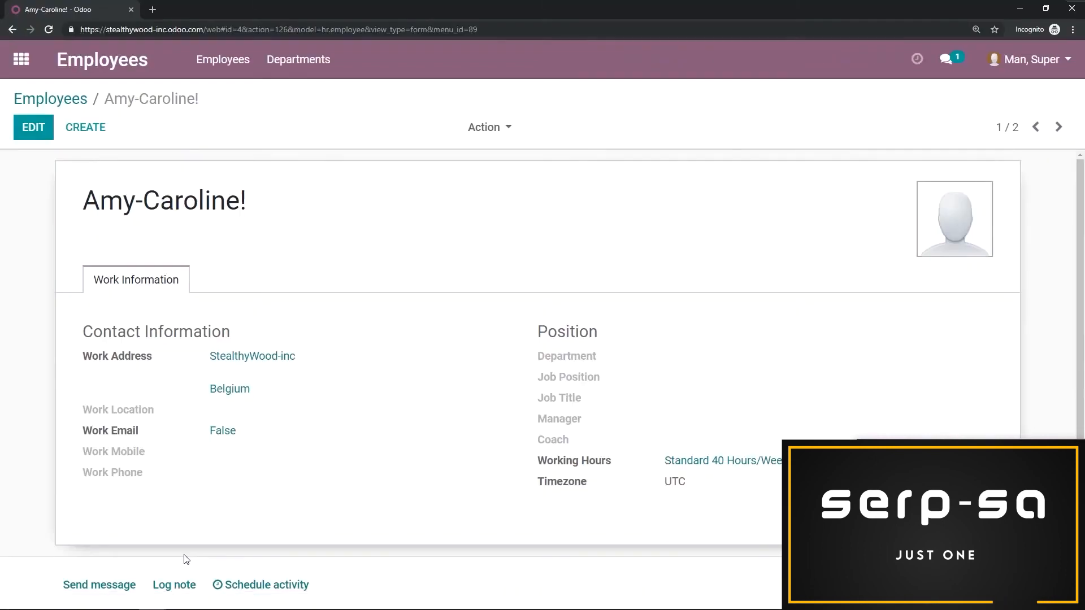
key(F5)
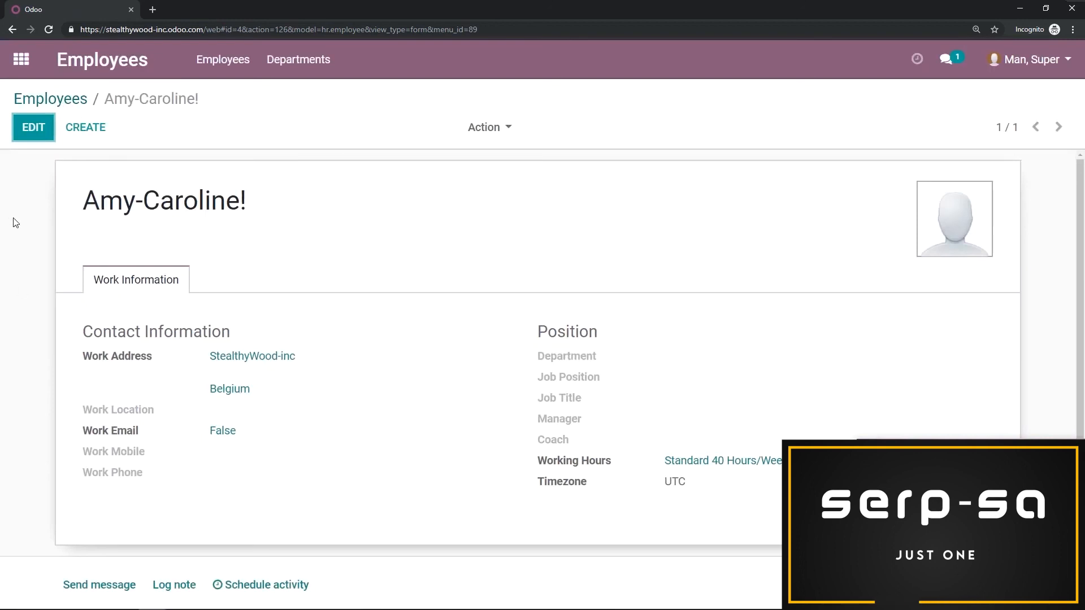
- Try to save the other employee's record with the exclamation mark removed from the name, and discard the edit
click(33, 127)
click(265, 234)
key(BackSpace)
click(28, 131)
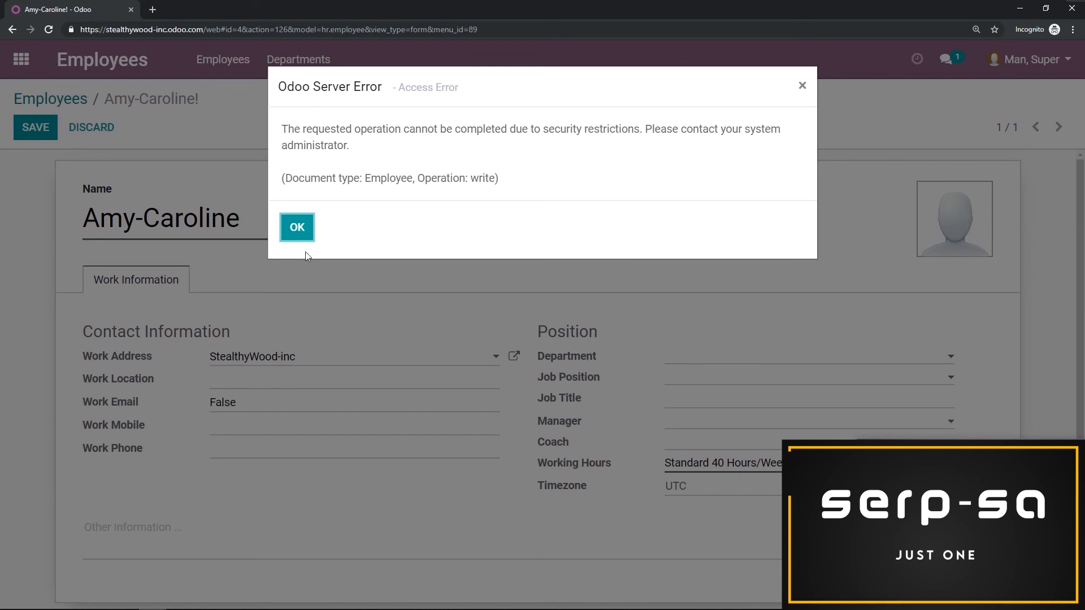
click(298, 227)
click(111, 131)
click(293, 177)
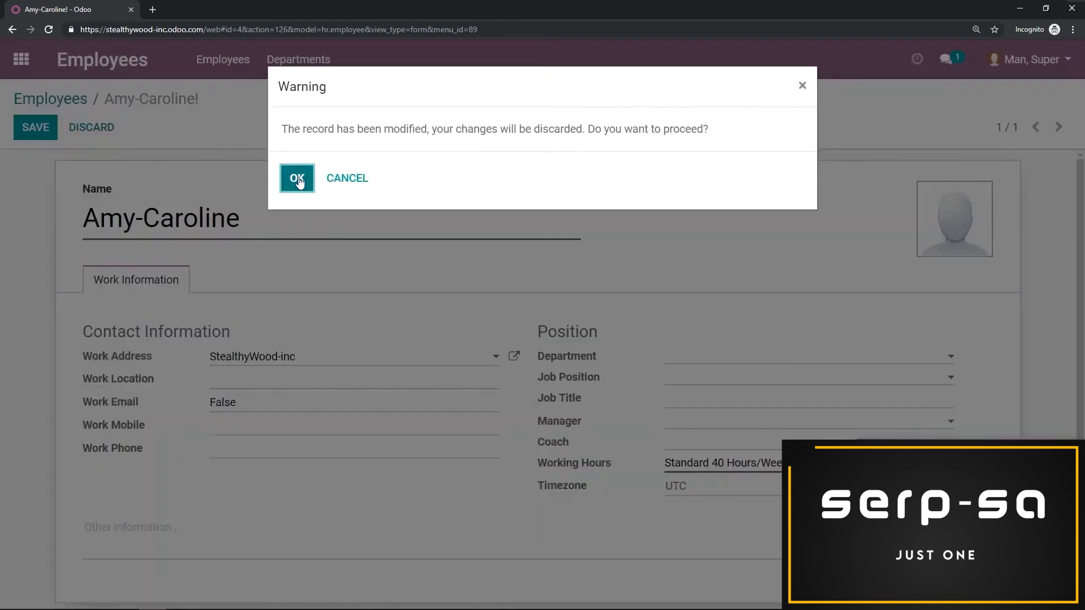
- Open the test user's own employee record from the Employees list, append an exclamation mark to its name and save it
click(76, 102)
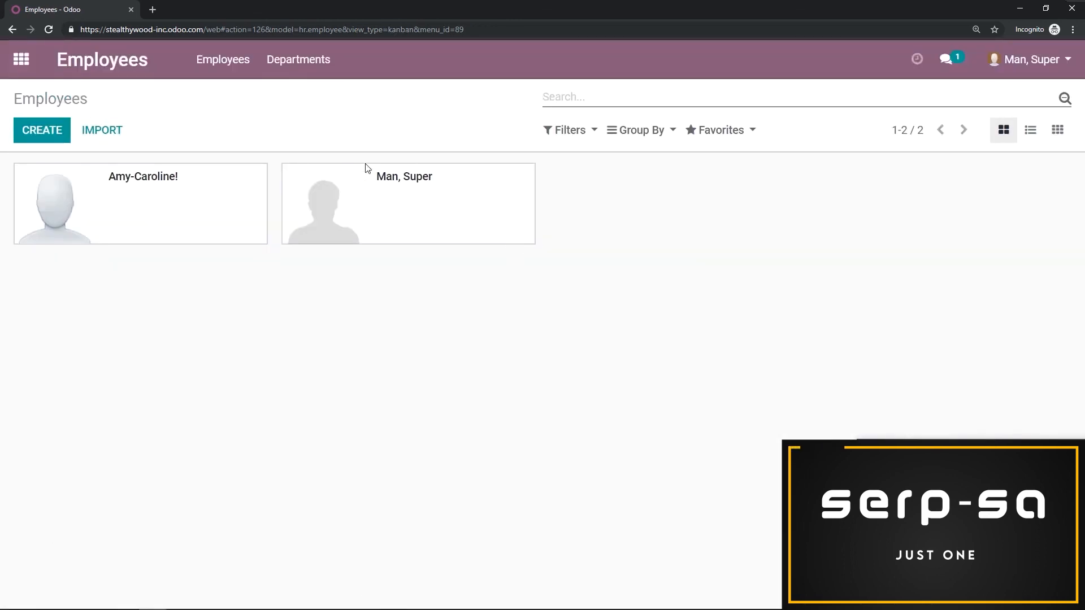
click(434, 207)
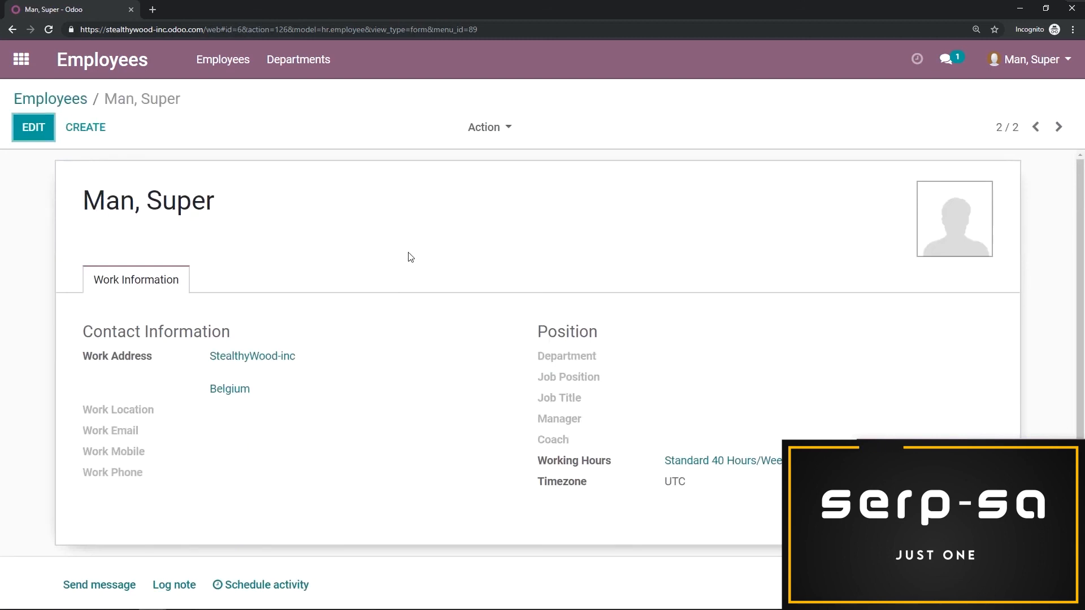
click(34, 127)
click(238, 213)
text(!)
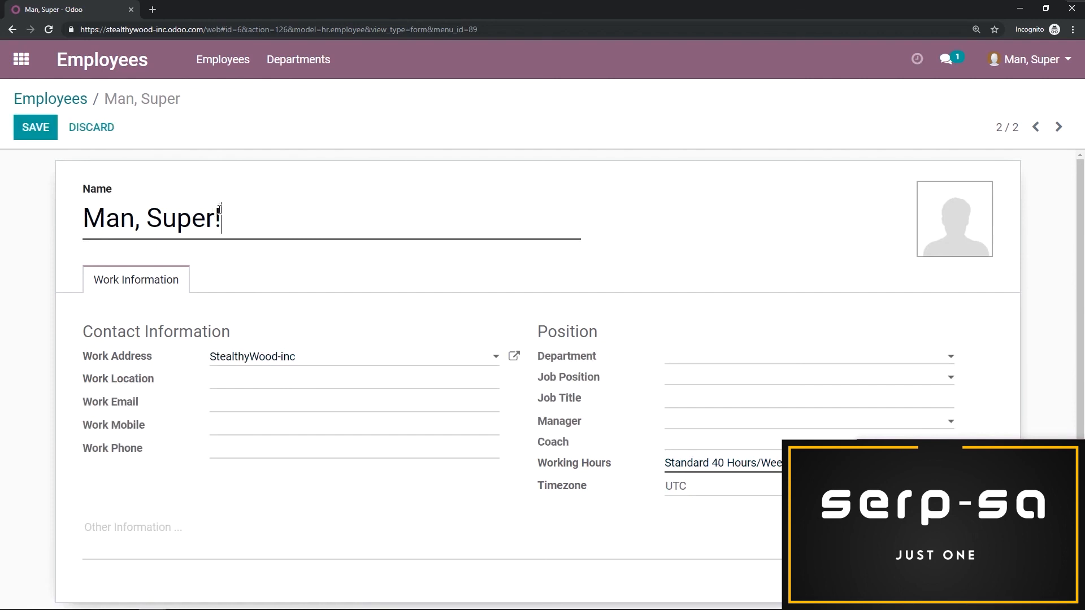
click(35, 129)
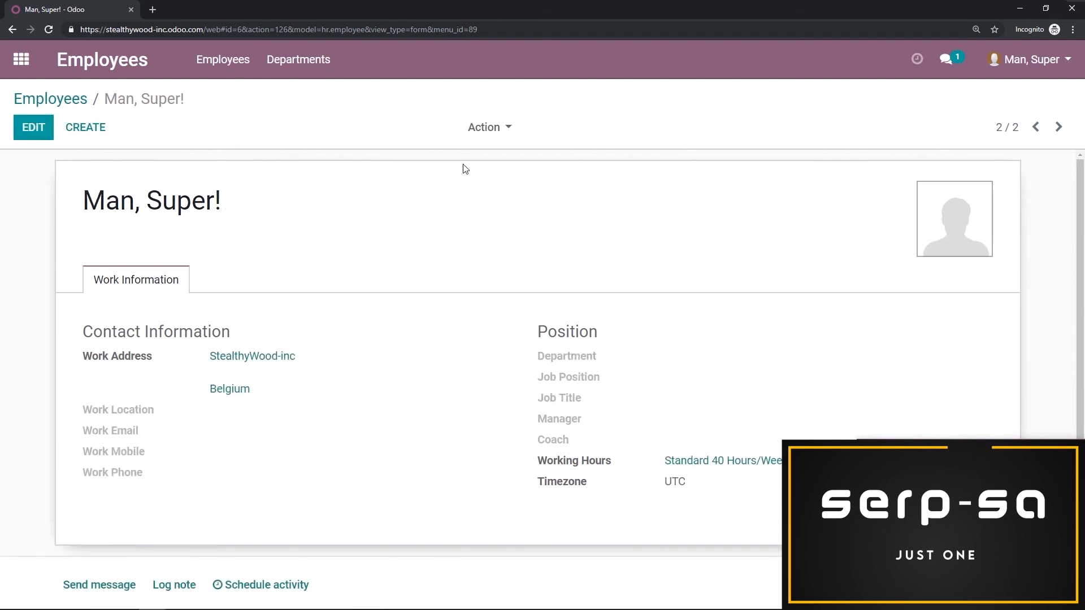